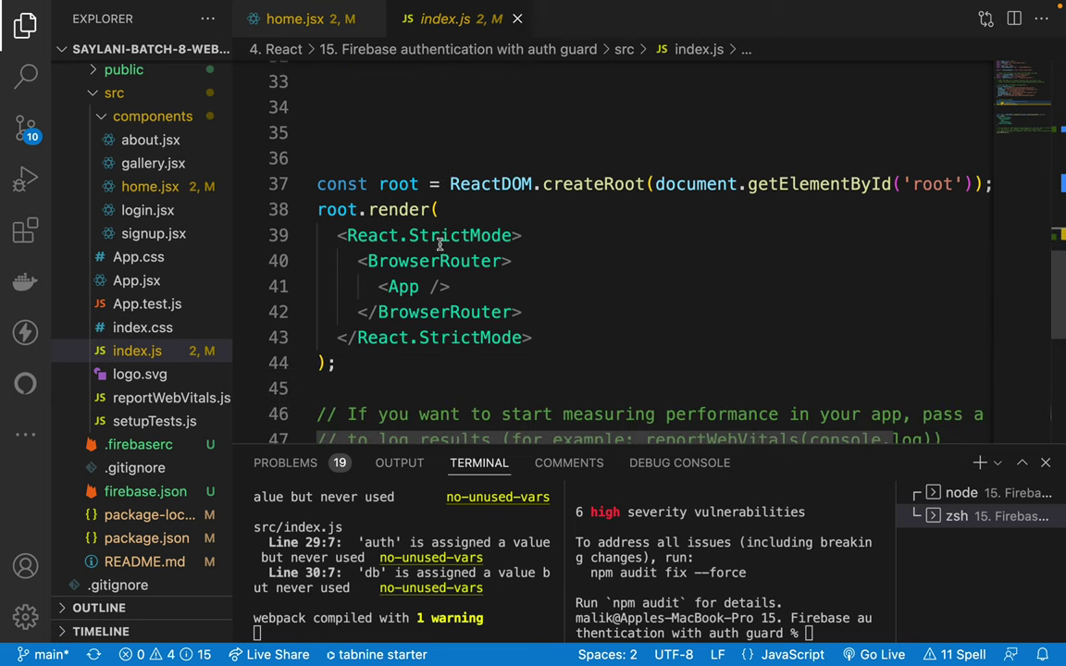
Examine the Firebase initialization in index.js and the getFirestore call above the Home function in home.jsx.
left_click(537, 287)
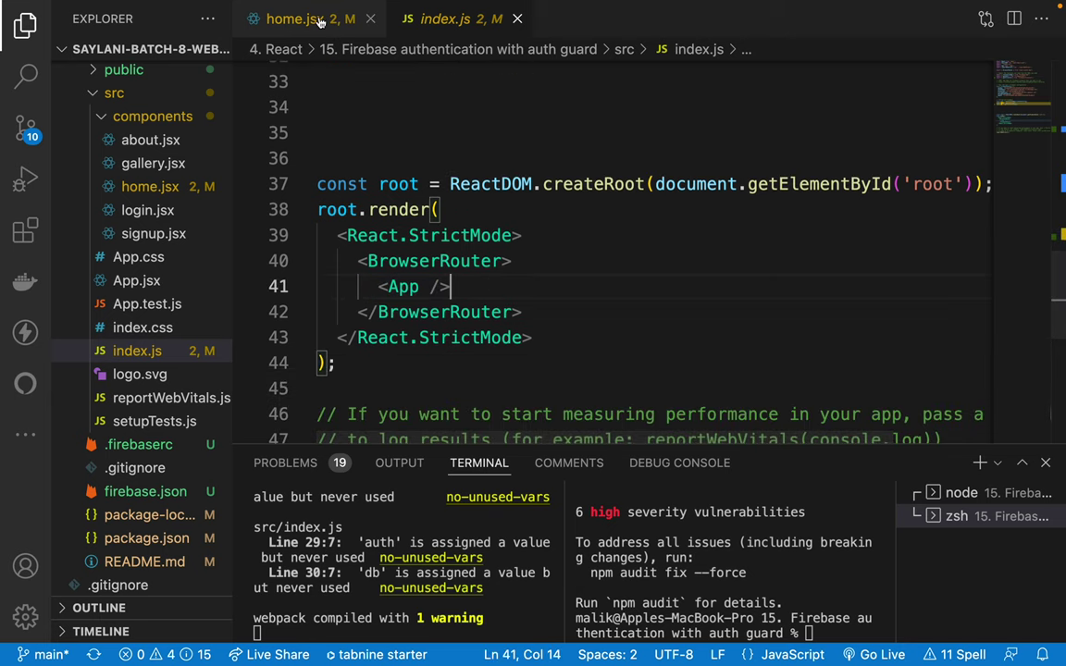
scroll(305, 204, "up", 3)
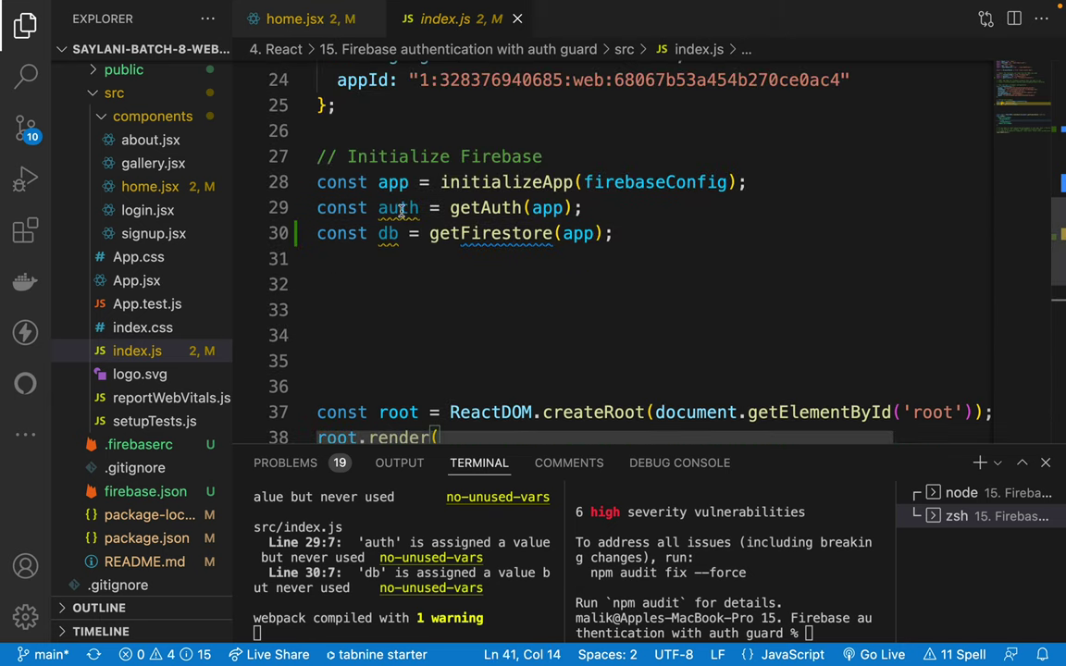
left_click_drag(318, 183, 612, 239)
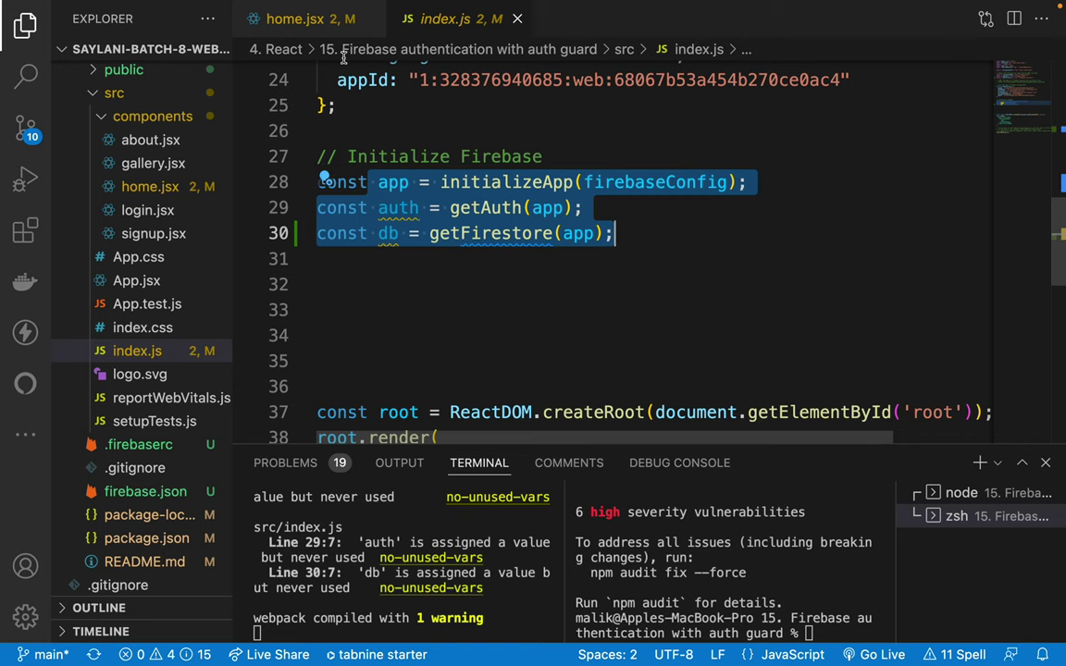
left_click(273, 18)
left_click(496, 211)
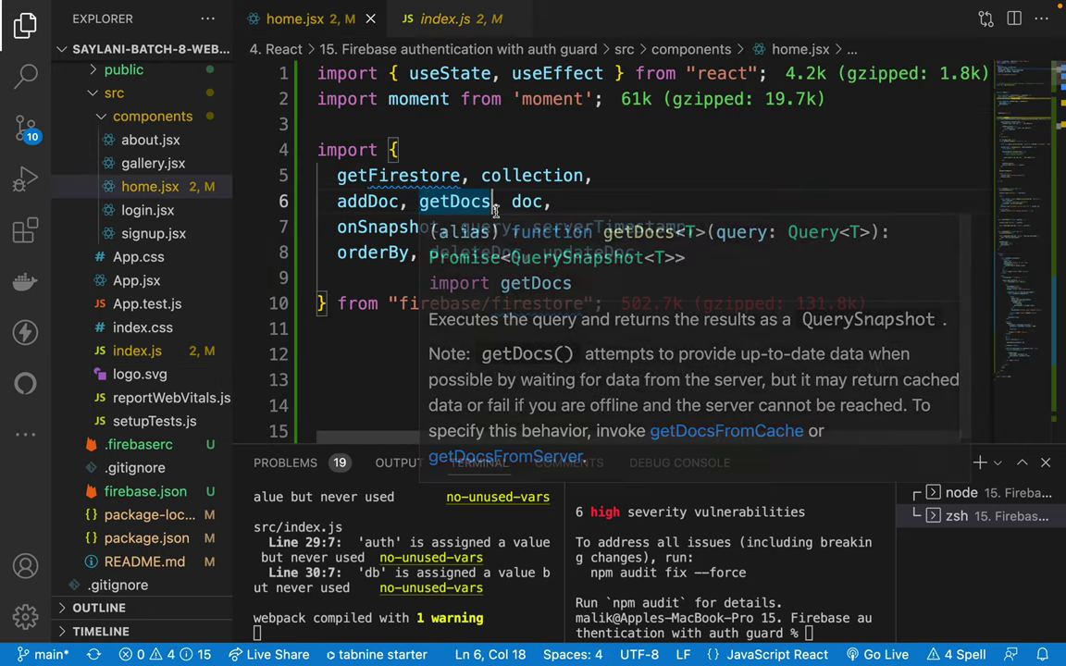
scroll(385, 337, "down", 3)
scroll(386, 338, "down", 3)
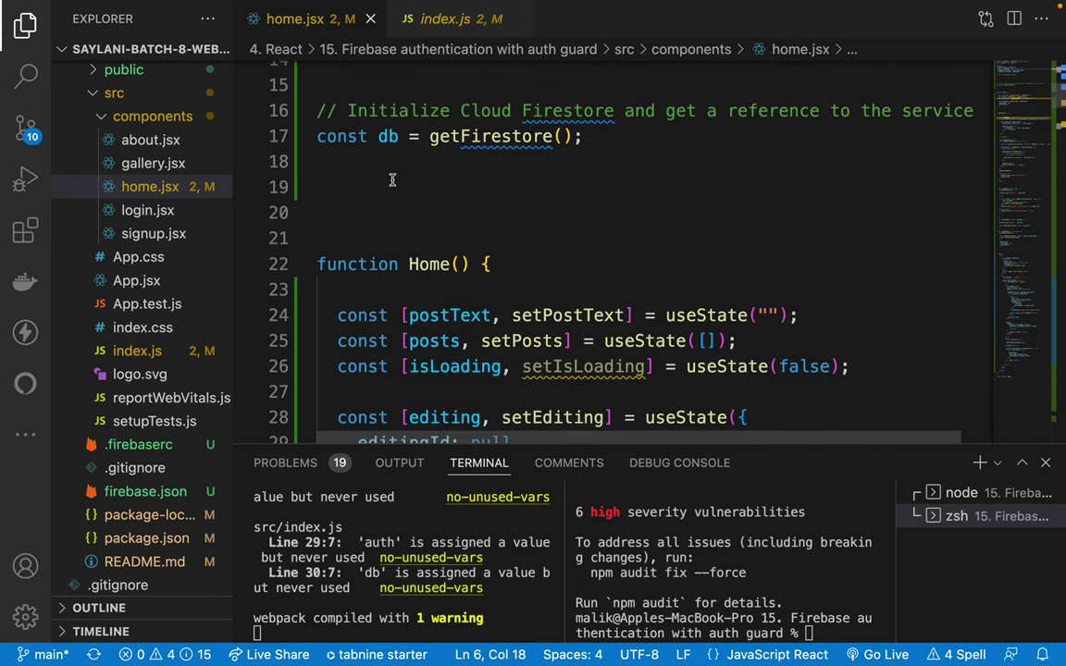
scroll(448, 227, "up", 1)
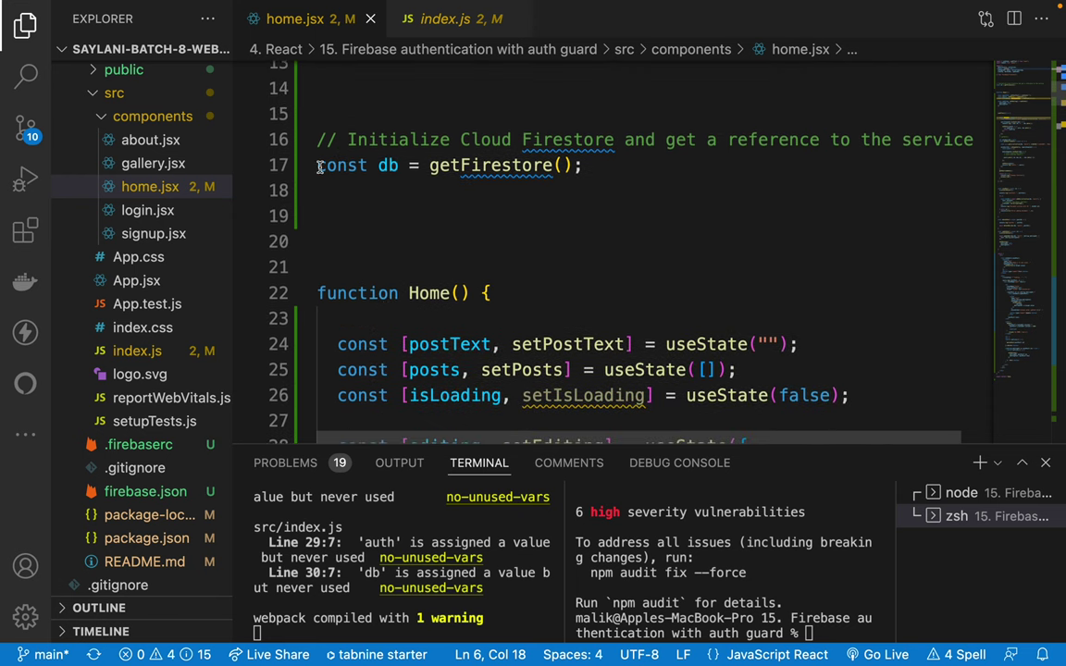
left_click_drag(317, 165, 704, 171)
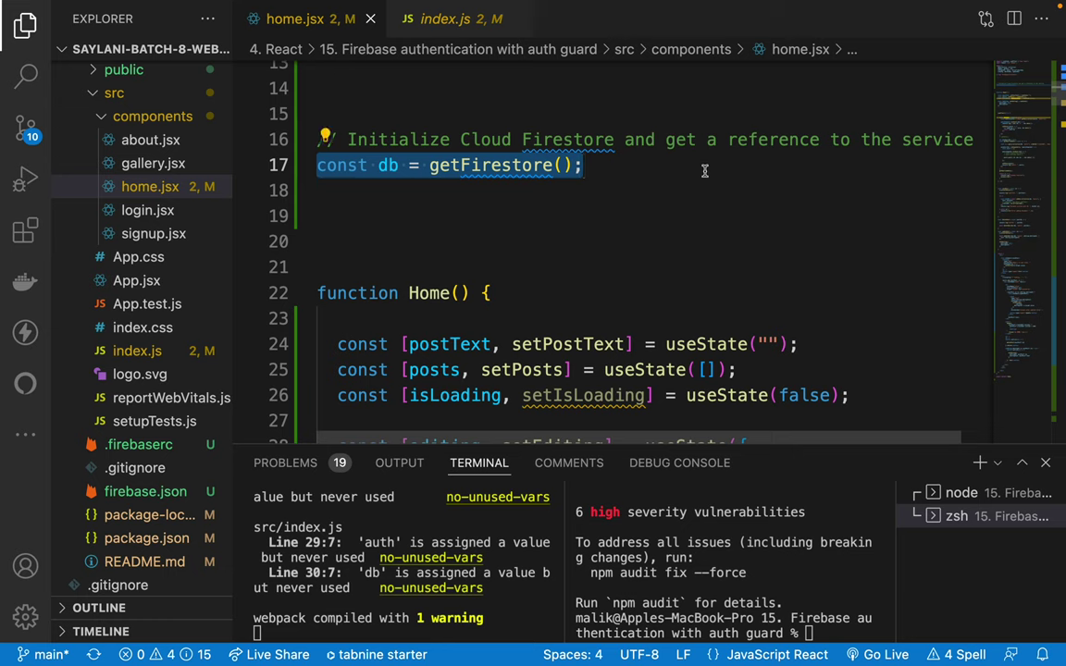
left_click_drag(359, 292, 560, 296)
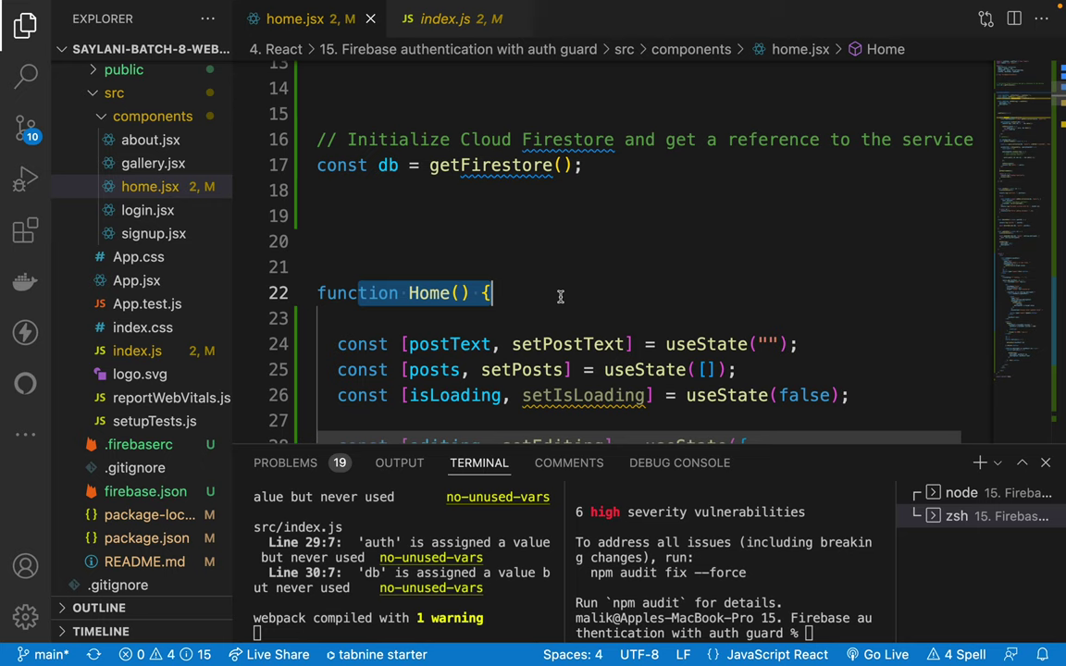
Copy the "const db = getFirestore();" line above the Home function in home.jsx, then remove it and its Cloud Firestore comment.
triple_click(441, 164)
key("ctrl+c")
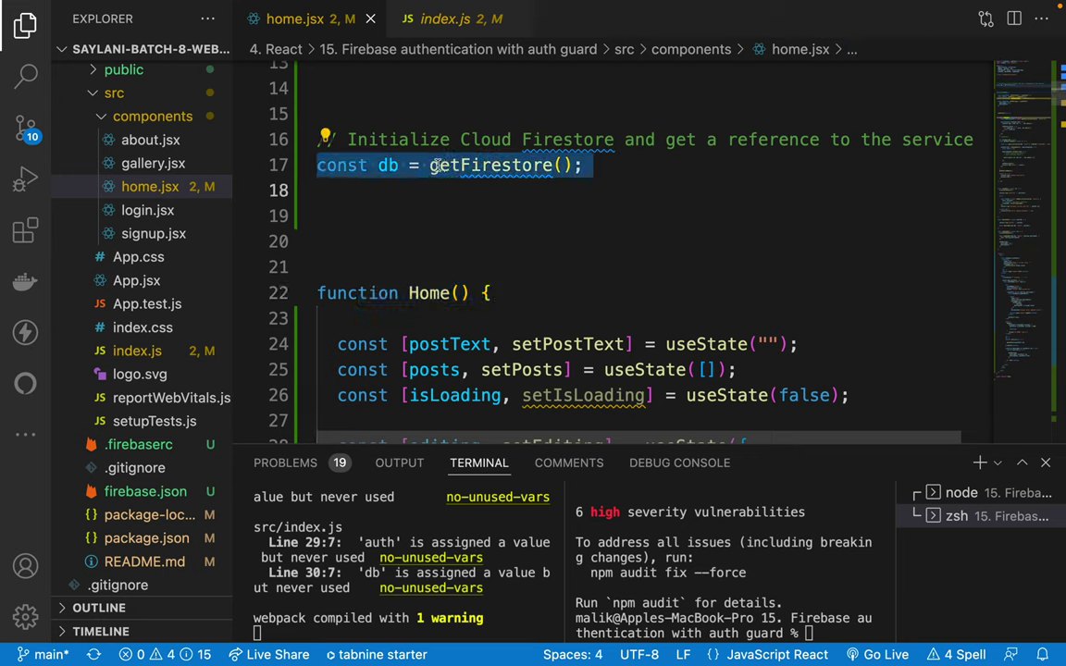
key("BackSpace")
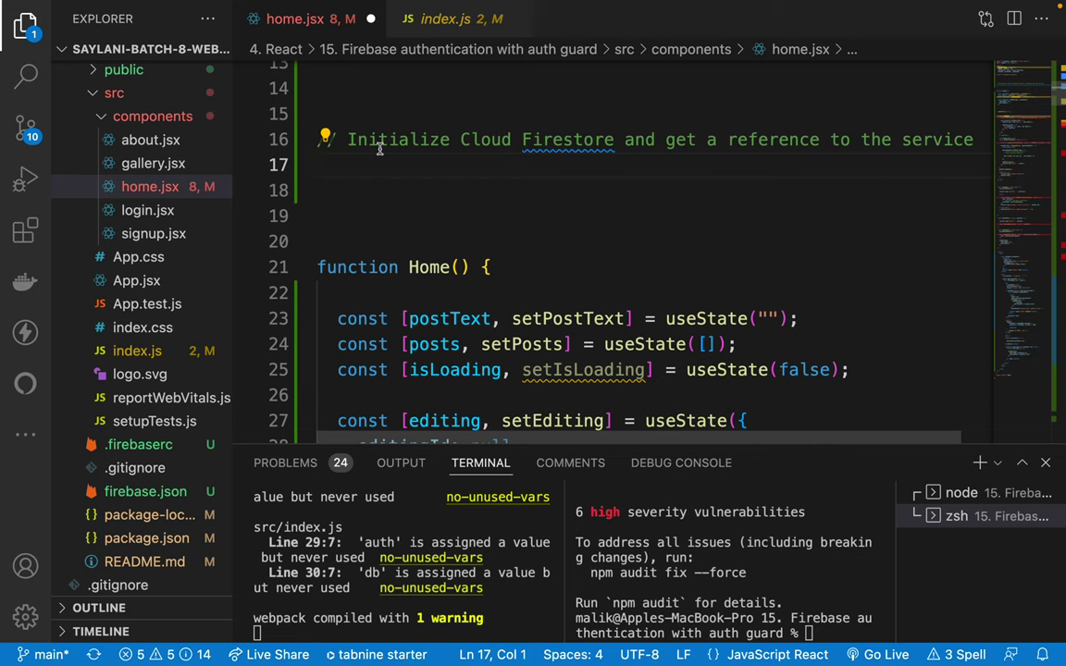
triple_click(380, 138)
key("BackSpace")
Paste "const db = getFirestore();" at the start of the Home function body and save home.jsx.
scroll(434, 223, "down", 5)
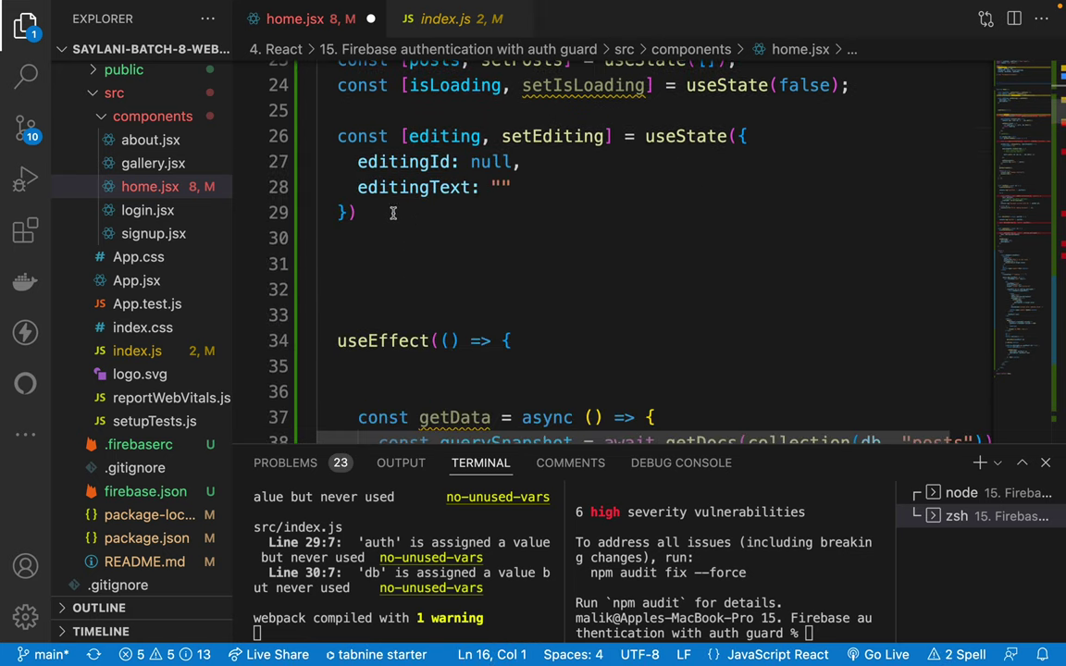
scroll(454, 296, "up", 3)
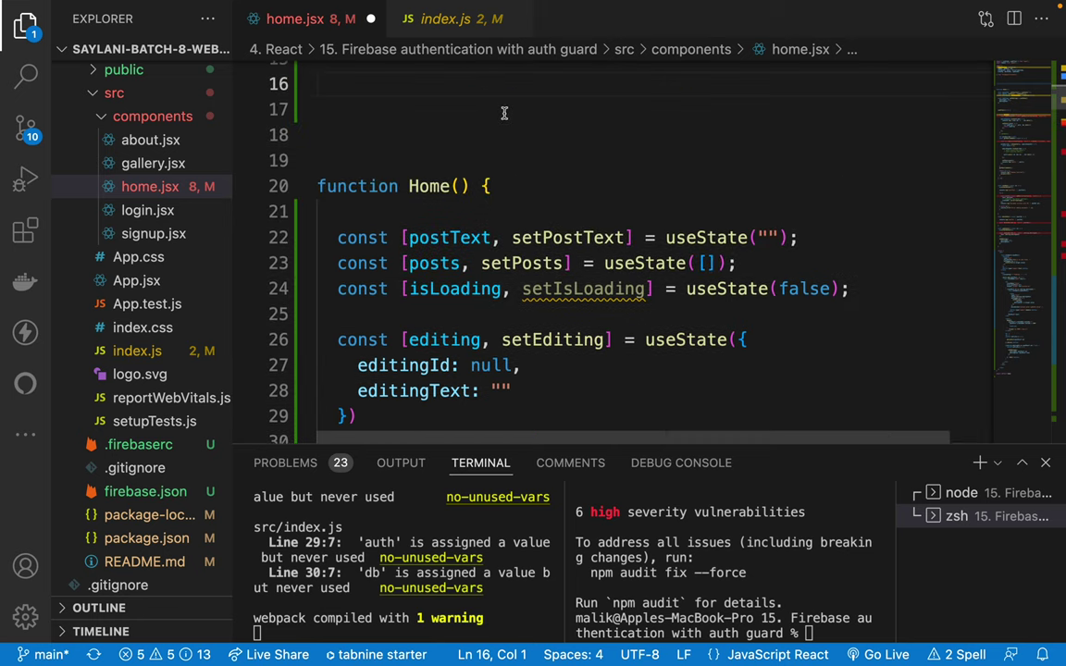
left_click(500, 185)
key("Return")
key("Return")
key("ctrl+v")
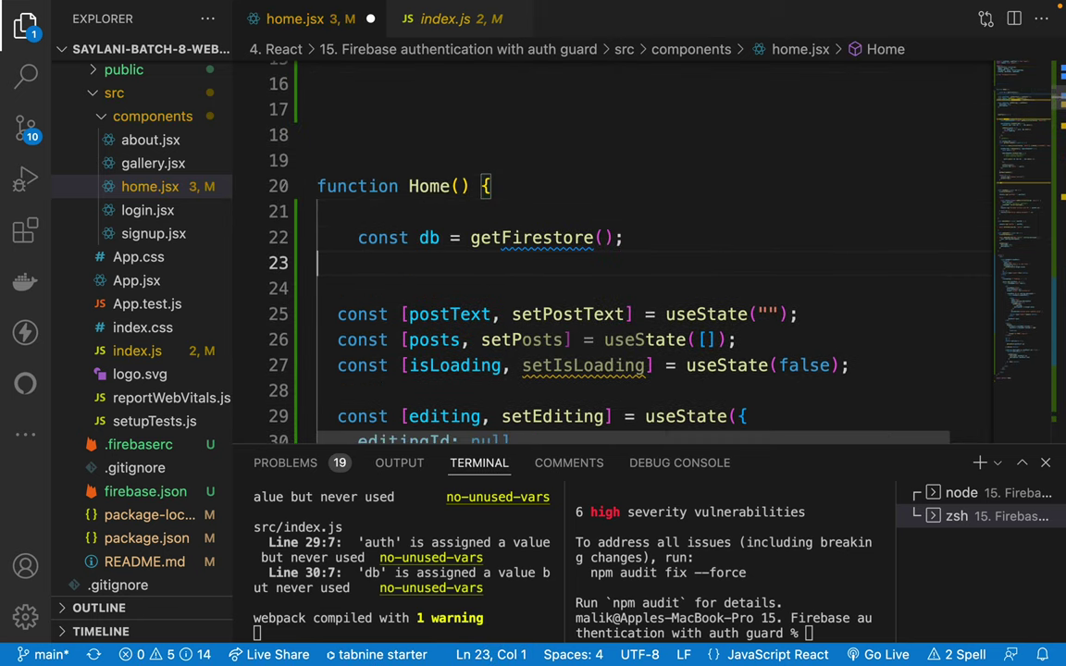
key("ctrl+s")
triple_click(377, 239)
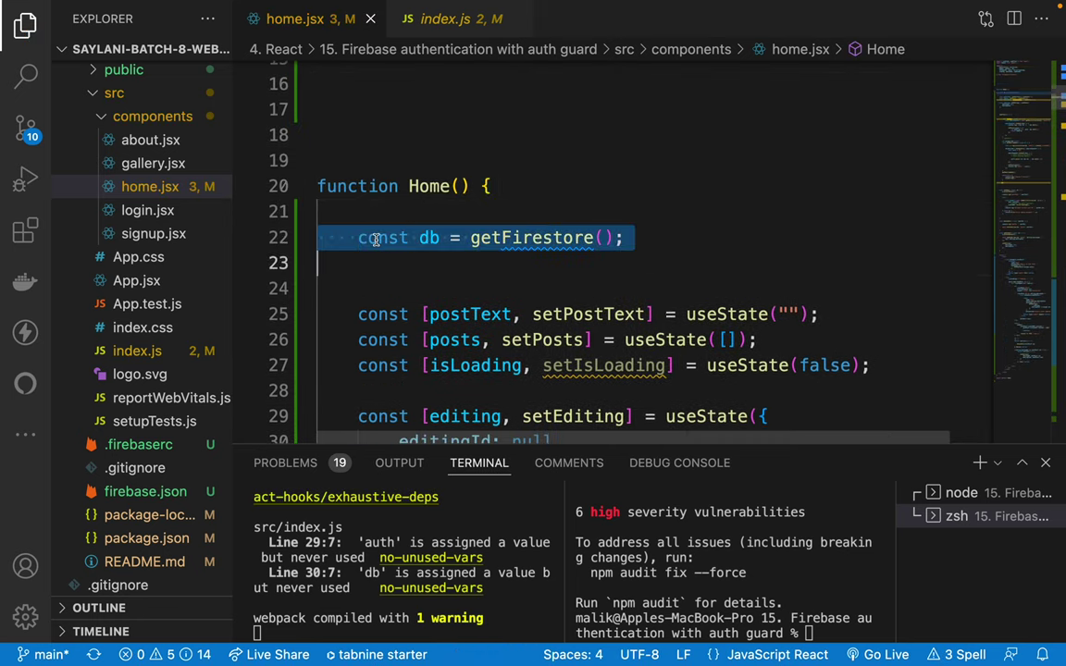
left_click(522, 238)
Switch to the React App at localhost:3000 in Chrome, clear the console and reload the page.
key("ctrl+Right")
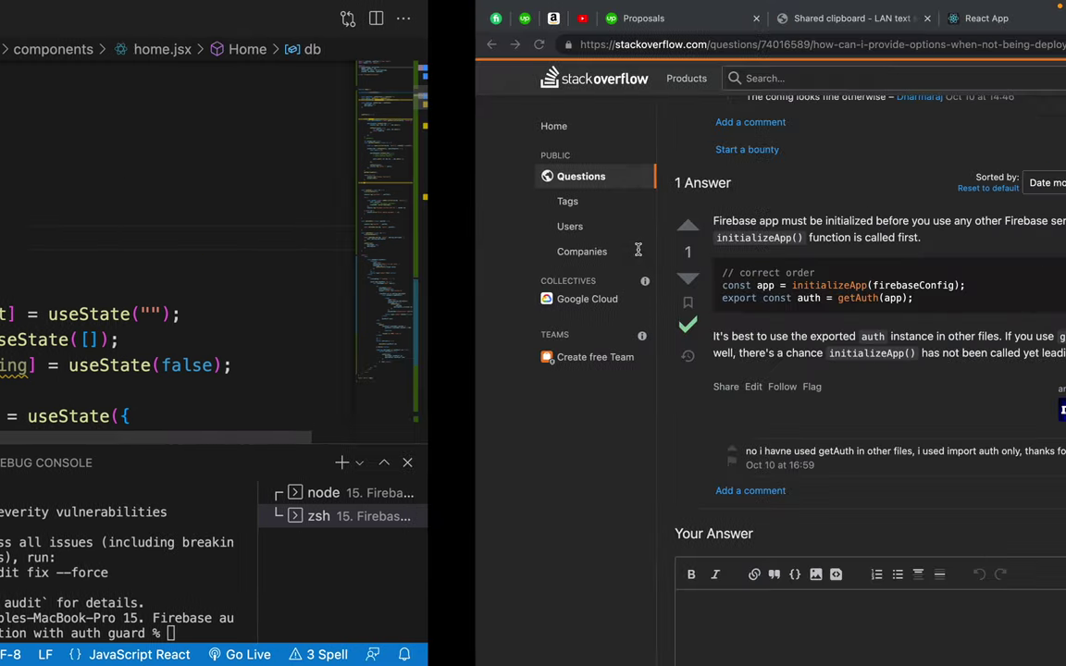
left_click(507, 19)
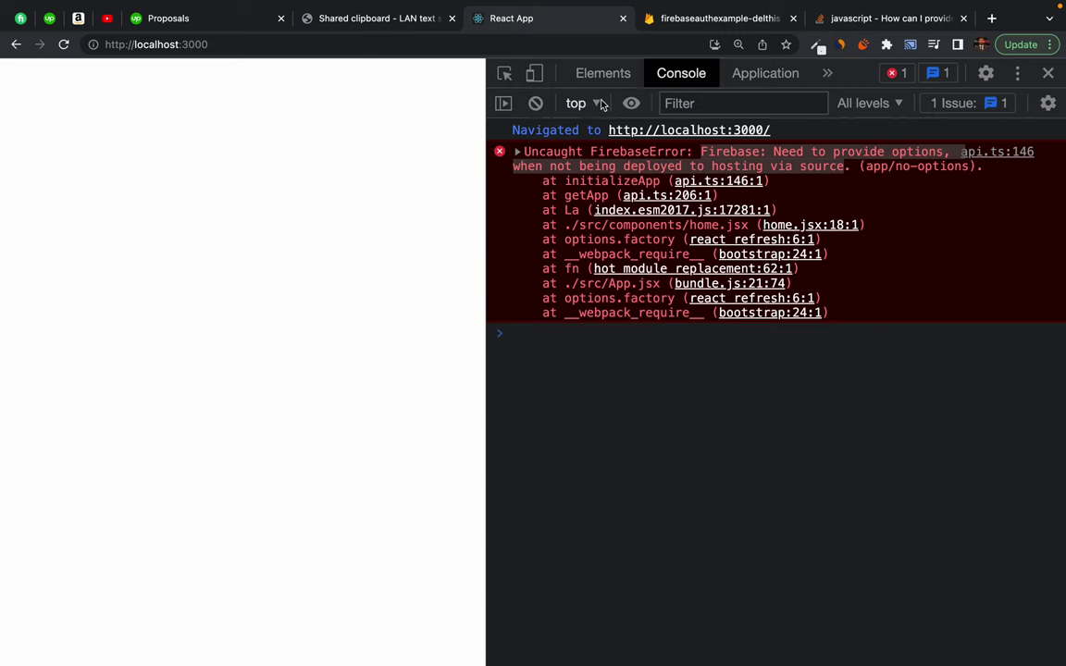
left_click(537, 102)
key("ctrl+r")
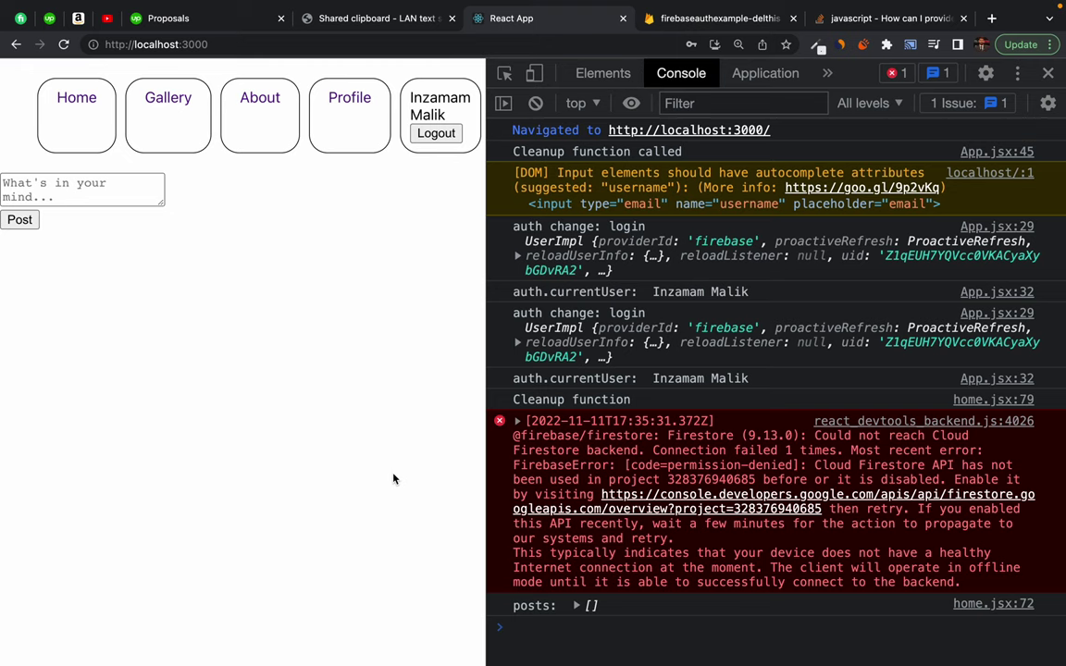
Compare the authDomain in App.jsx of the Firebase firestore hello world project with the one in index.js of the auth guard project.
left_click(701, 15)
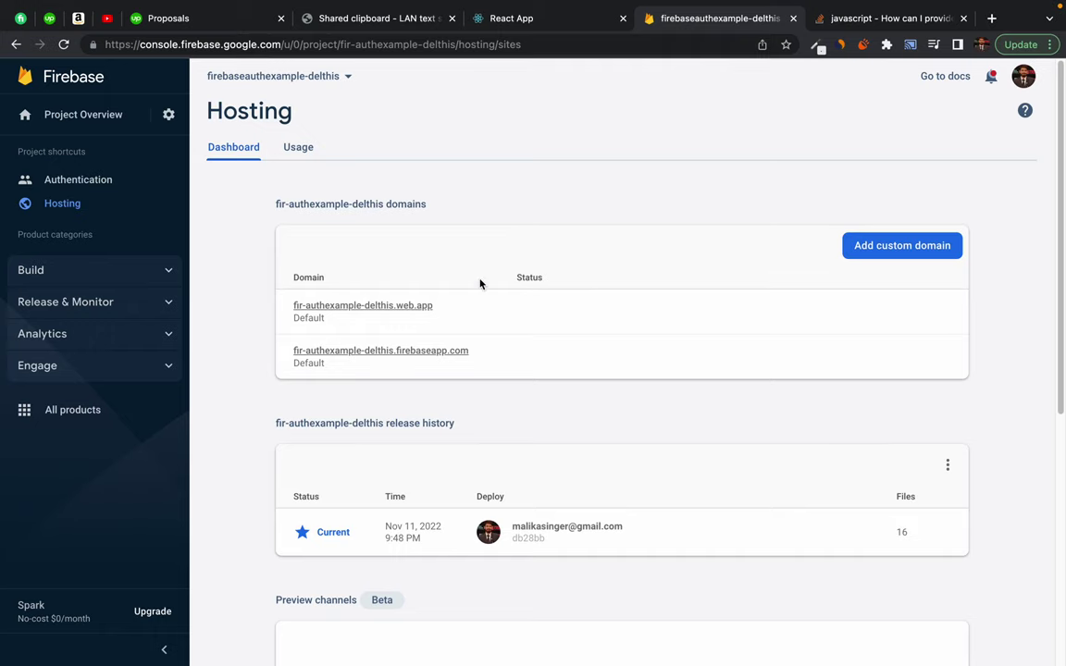
key("ctrl+Left")
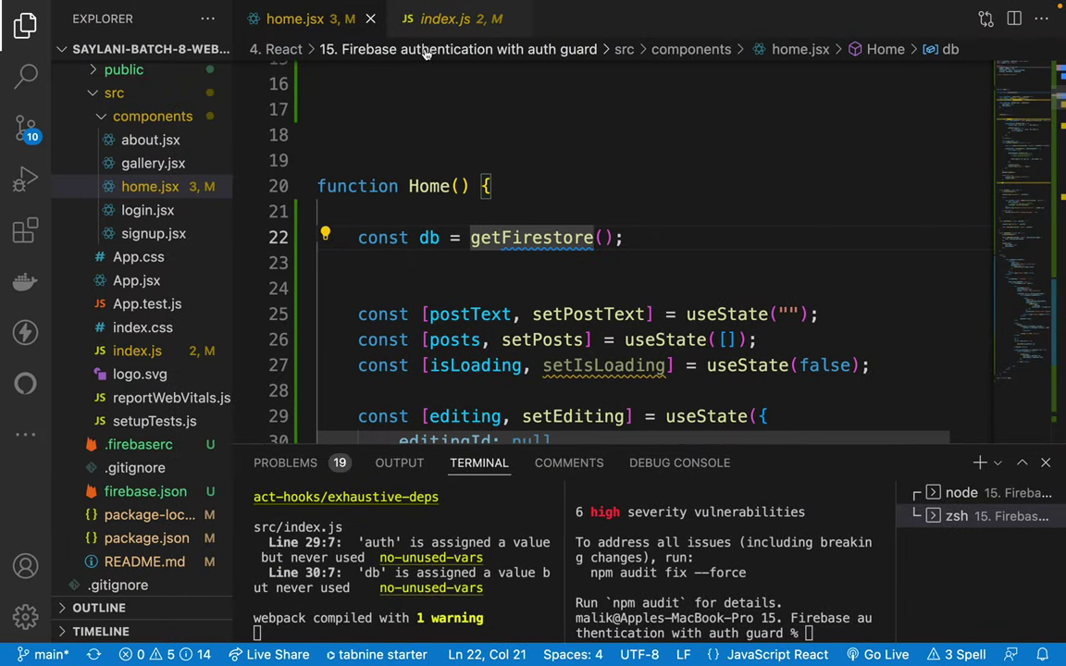
scroll(182, 234, "up", 15)
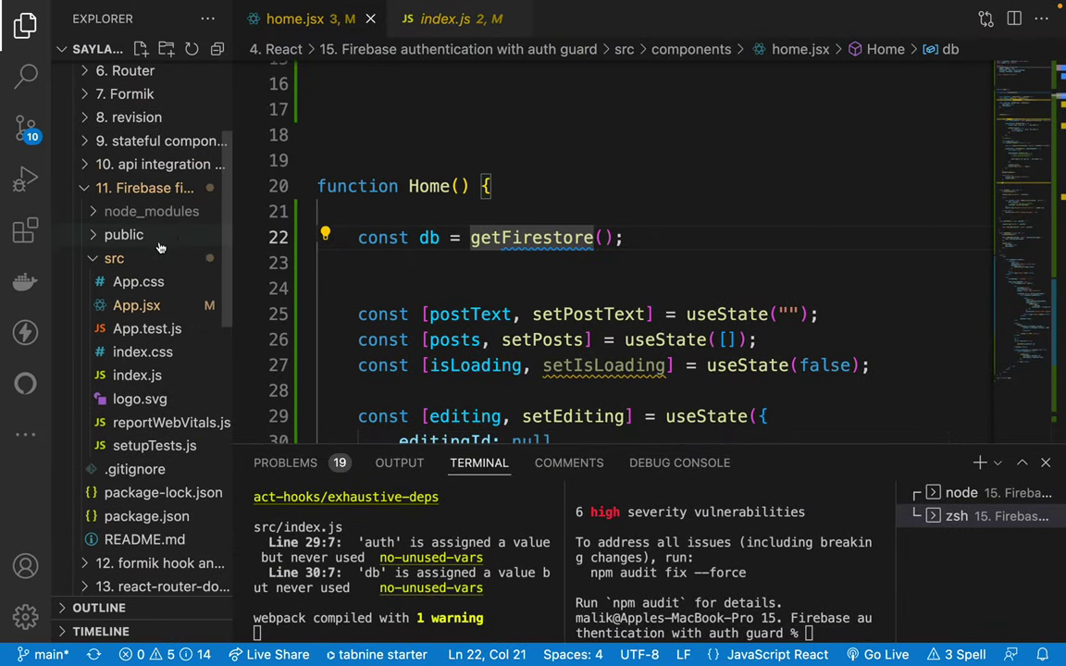
left_click(129, 313)
scroll(514, 238, "down", 5)
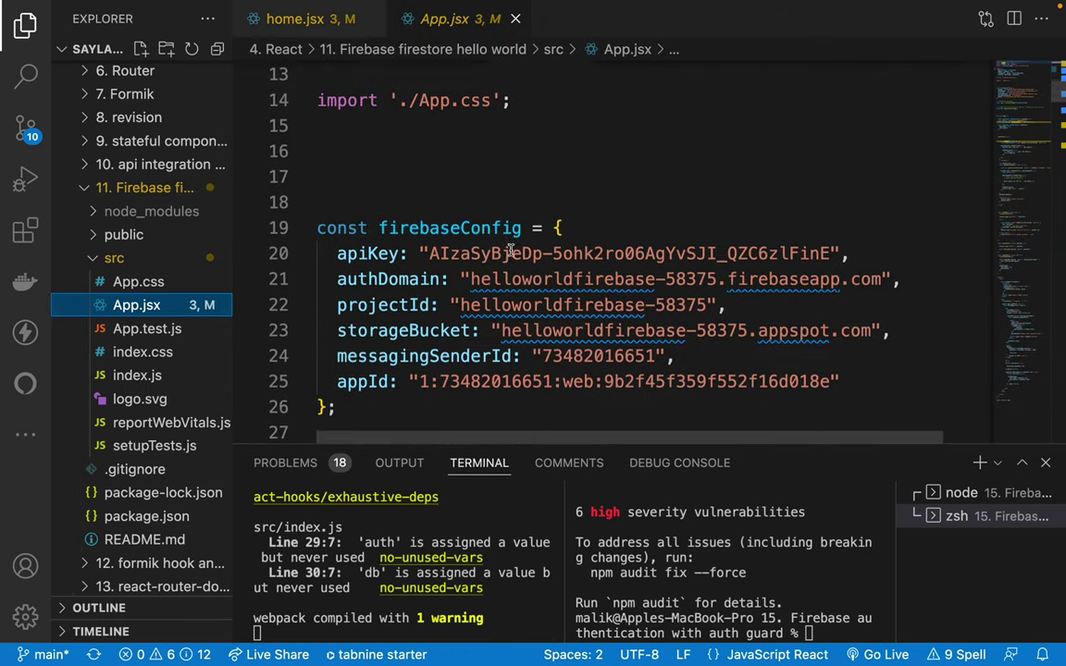
left_click_drag(471, 177, 718, 179)
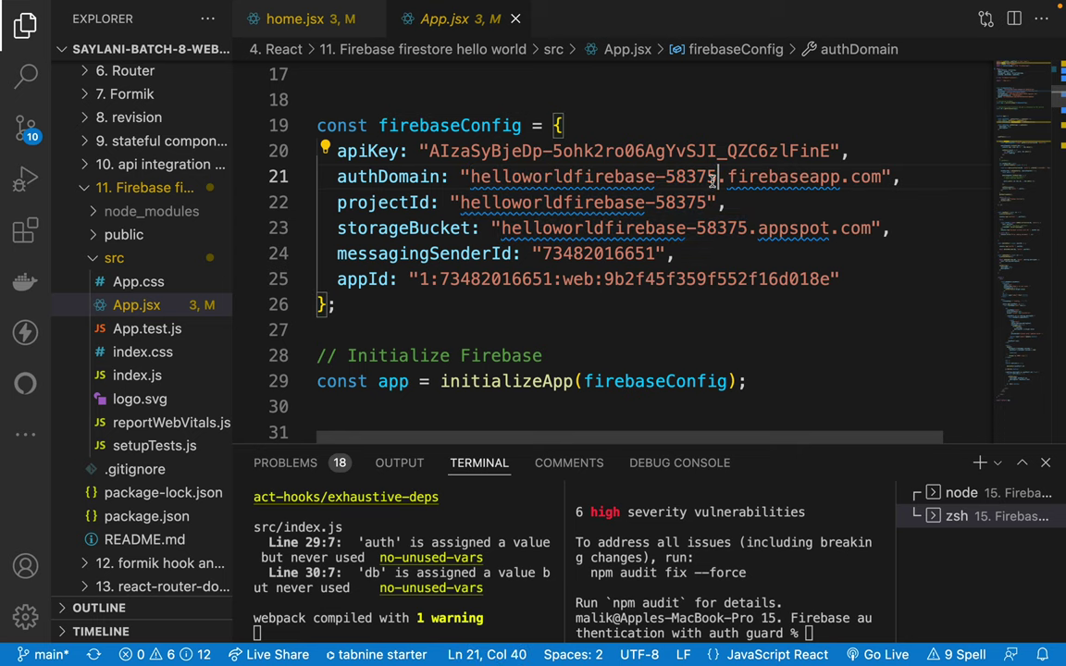
left_click(516, 19)
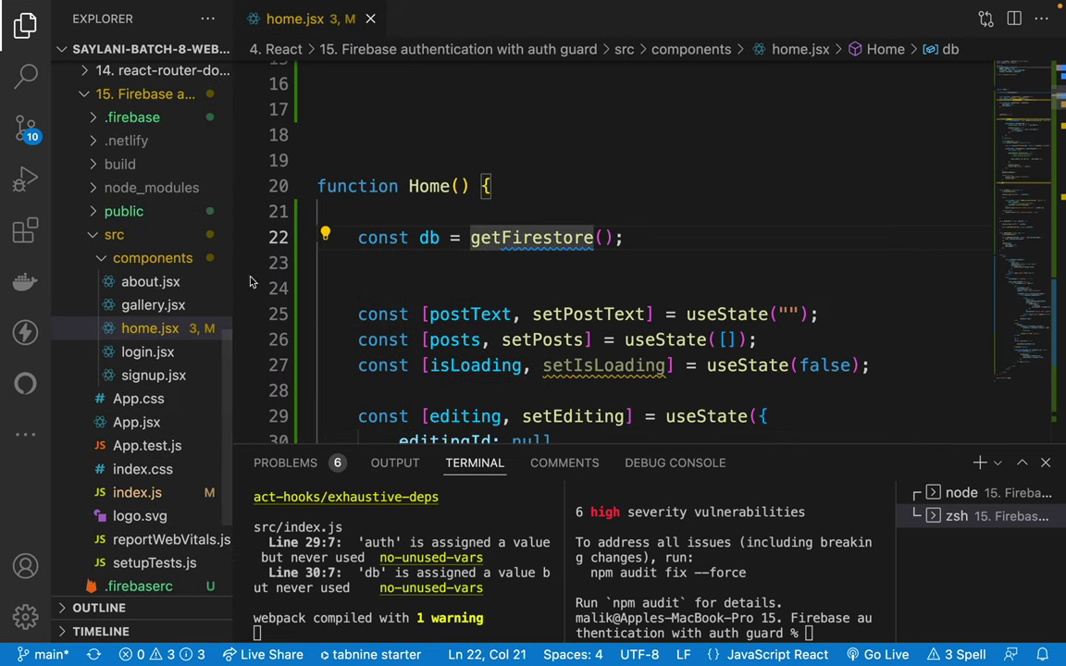
scroll(120, 444, "down", 2)
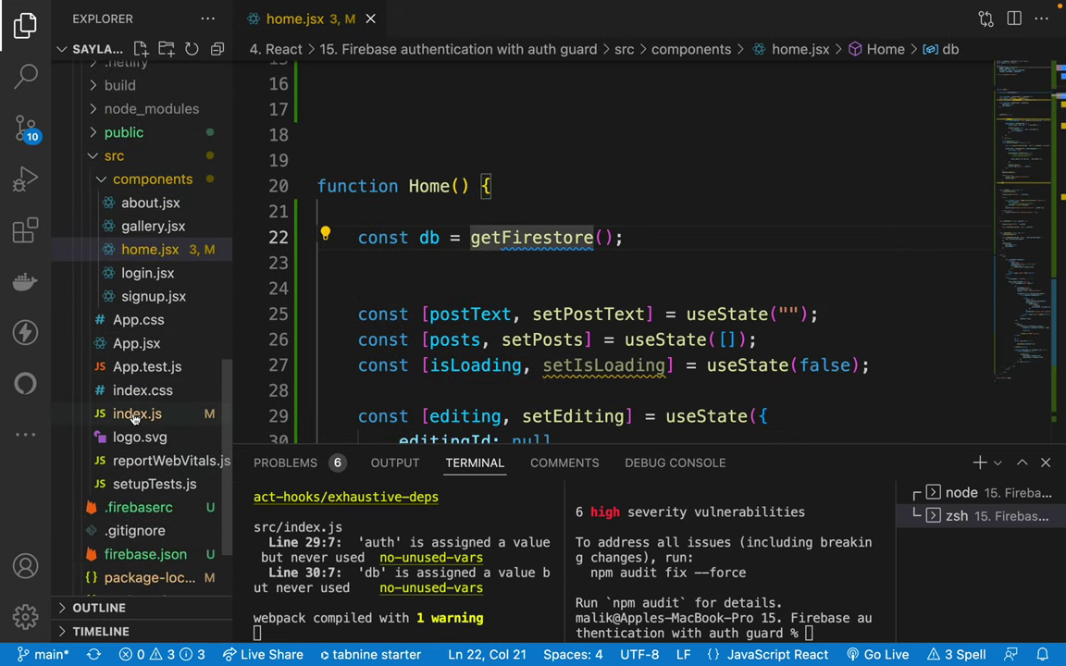
left_click(124, 413)
scroll(461, 313, "up", 5)
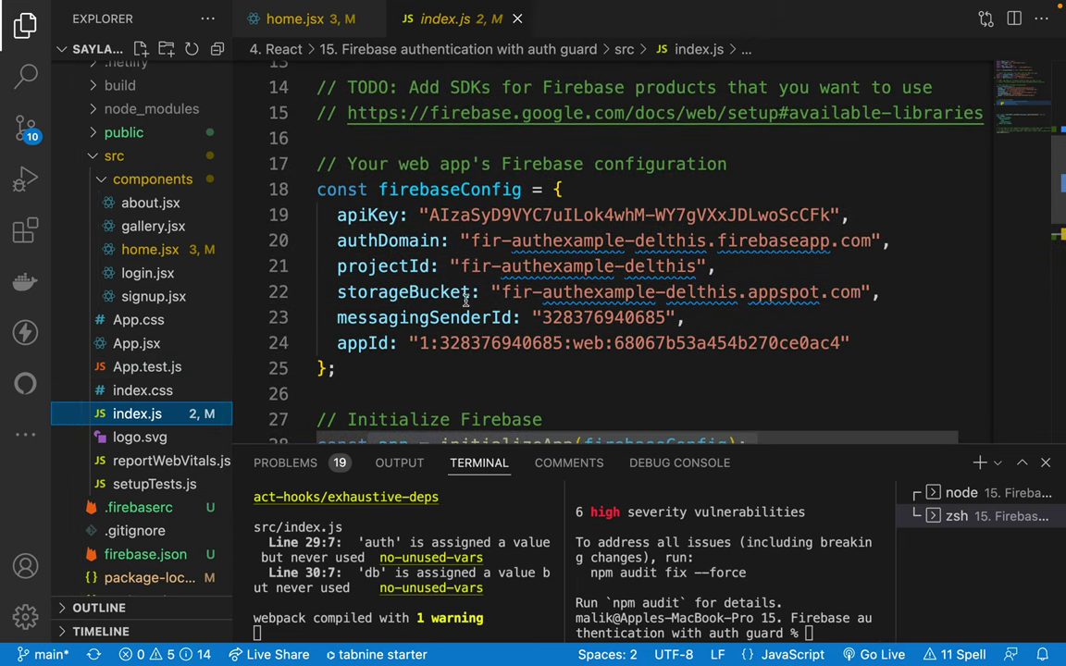
left_click_drag(471, 241, 709, 241)
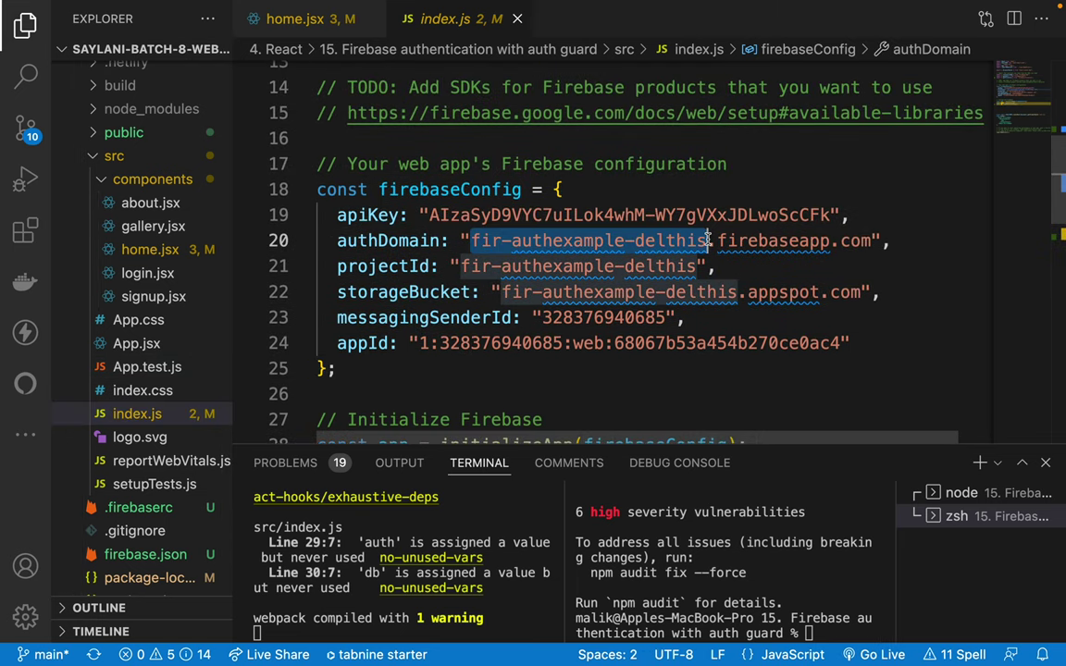
left_click(809, 241)
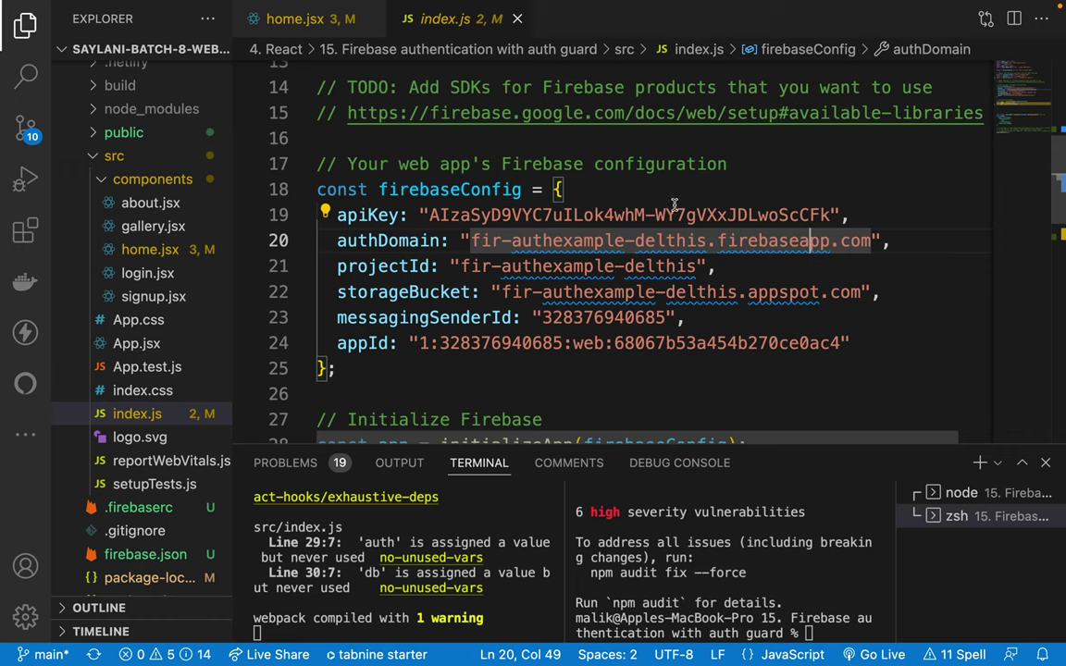
Switch to the Firebase console in Chrome and start creating a Firestore database for the firebaseauthexample-delthis project.
key("super+Tab")
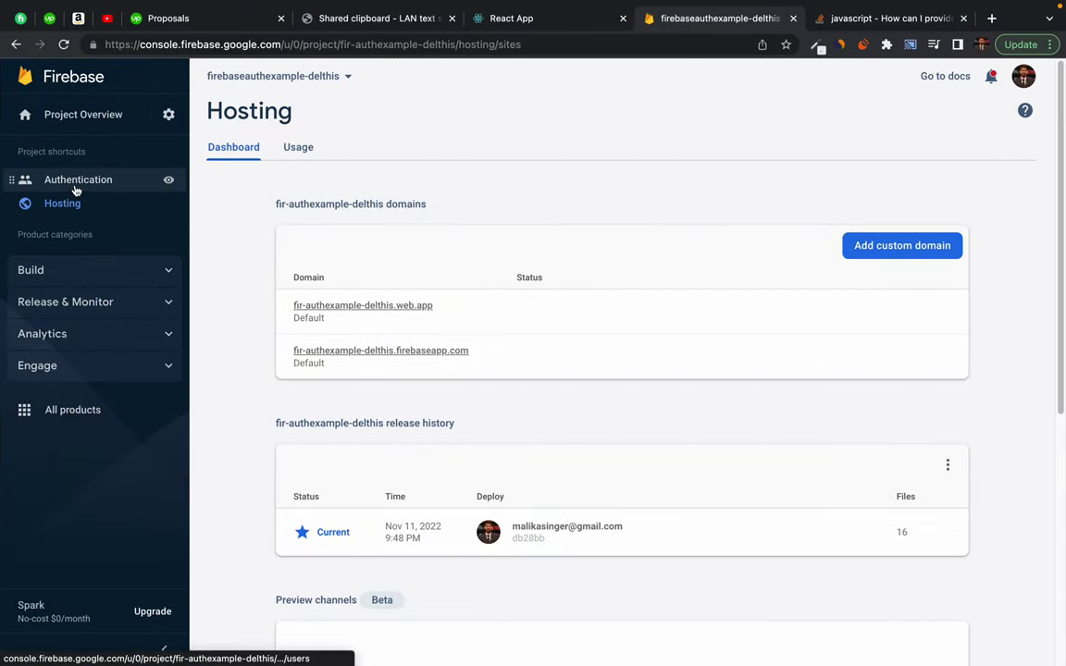
left_click(65, 273)
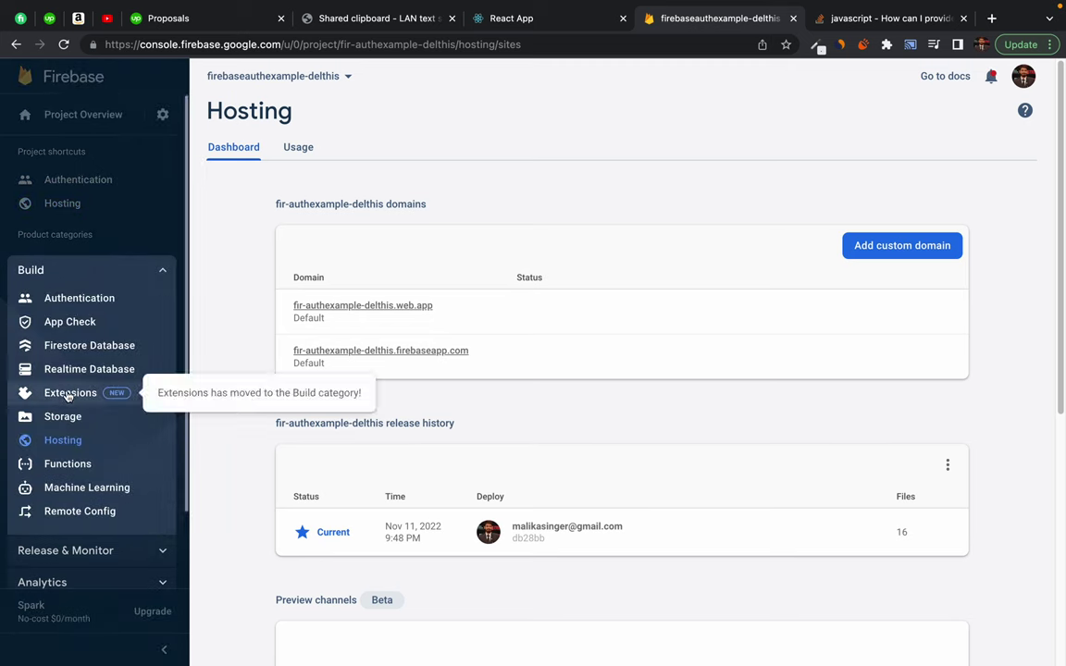
left_click(65, 347)
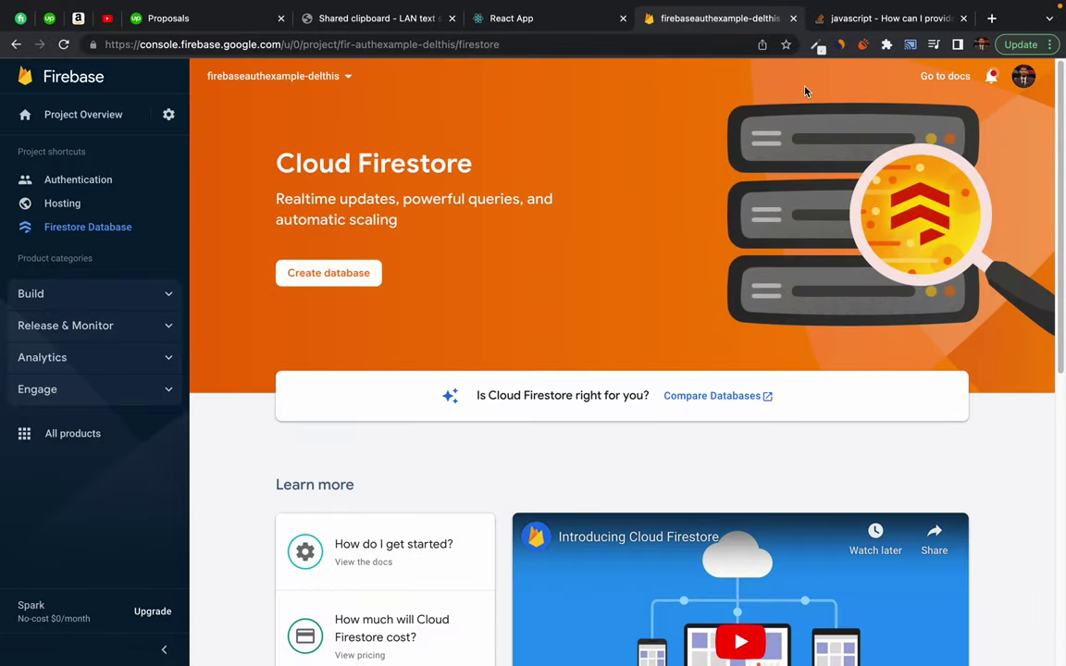
left_click(319, 277)
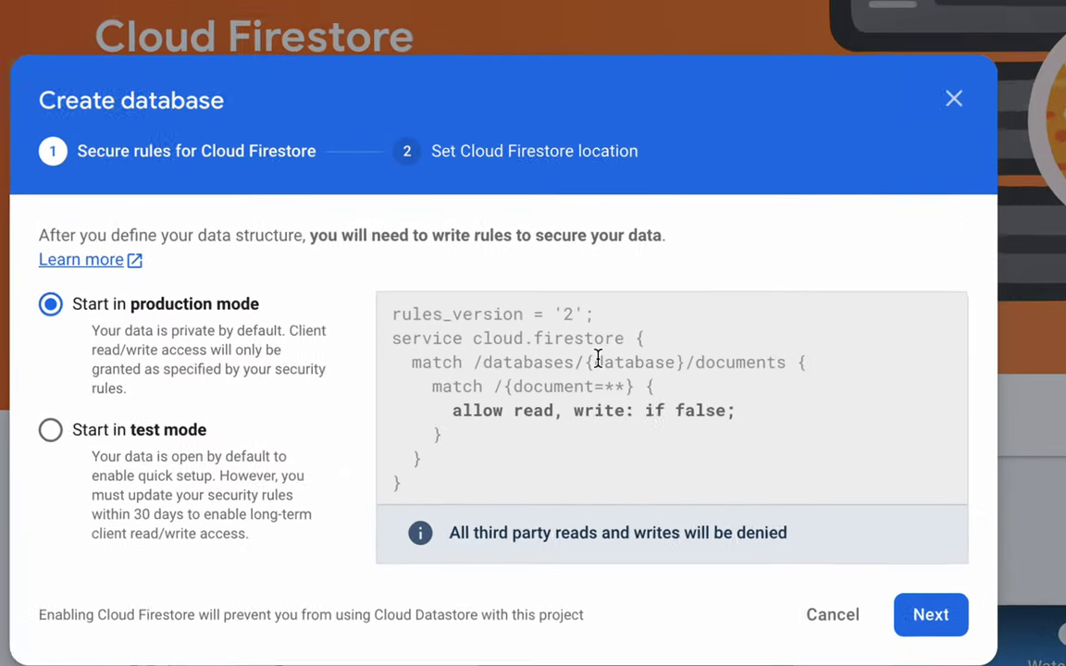
Start the new Firestore database in production mode and select nam5 (United States) as its location.
left_click_drag(381, 338, 463, 490)
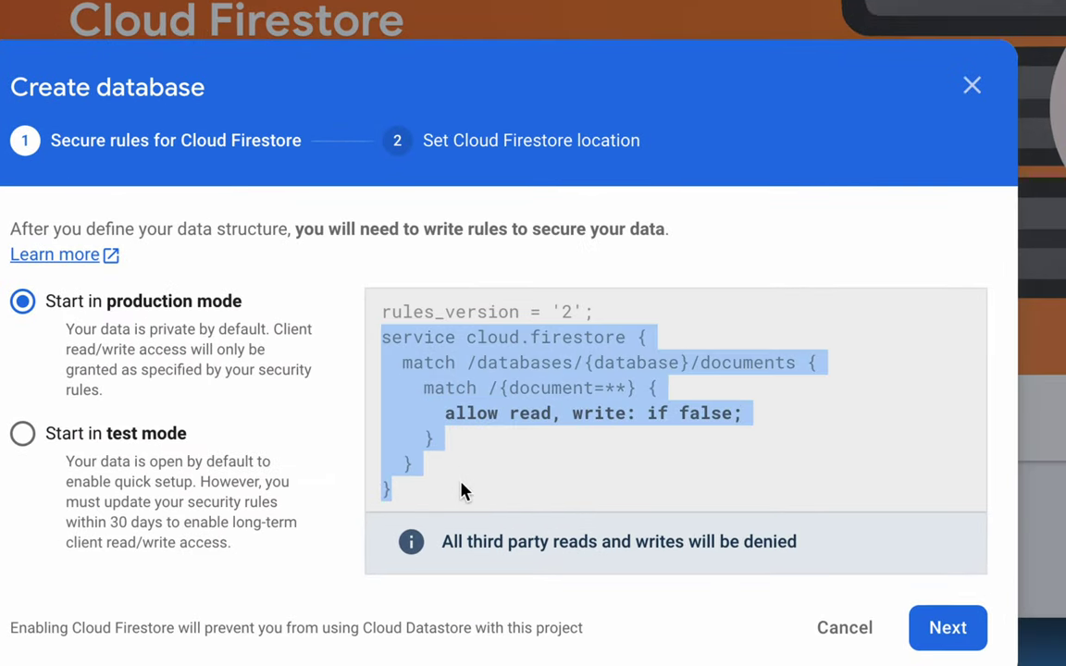
left_click(463, 489)
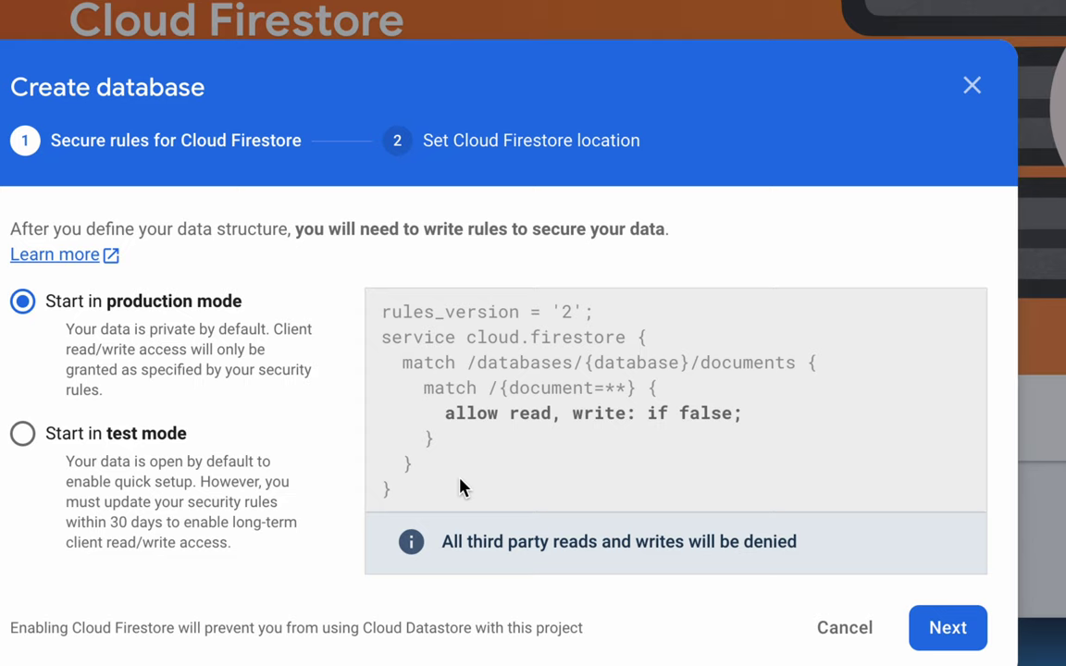
left_click(946, 620)
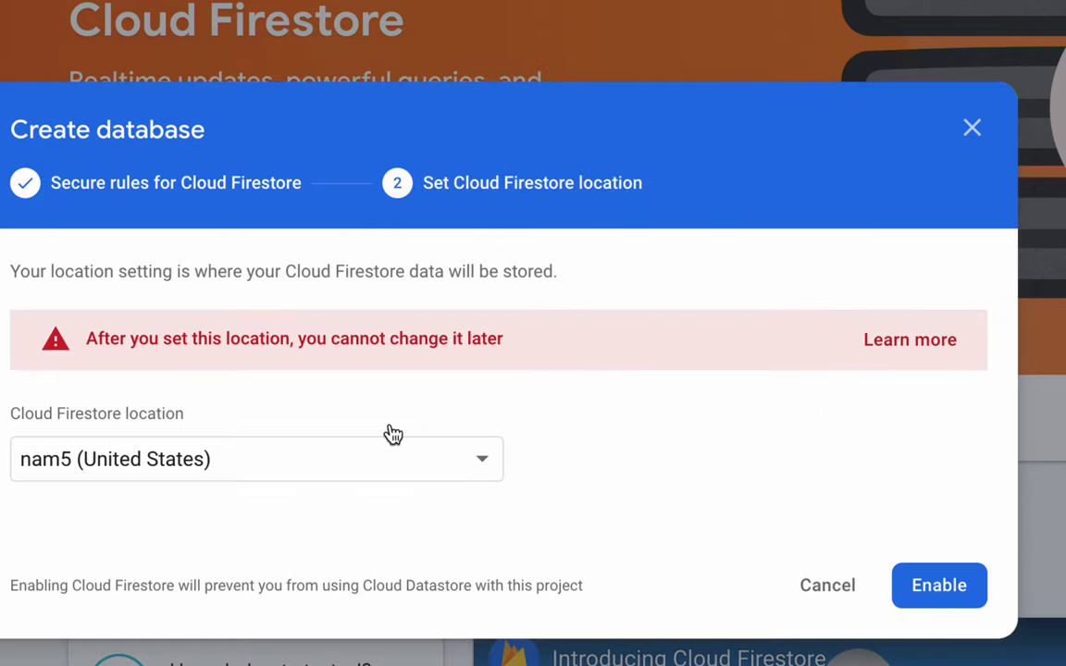
left_click(125, 460)
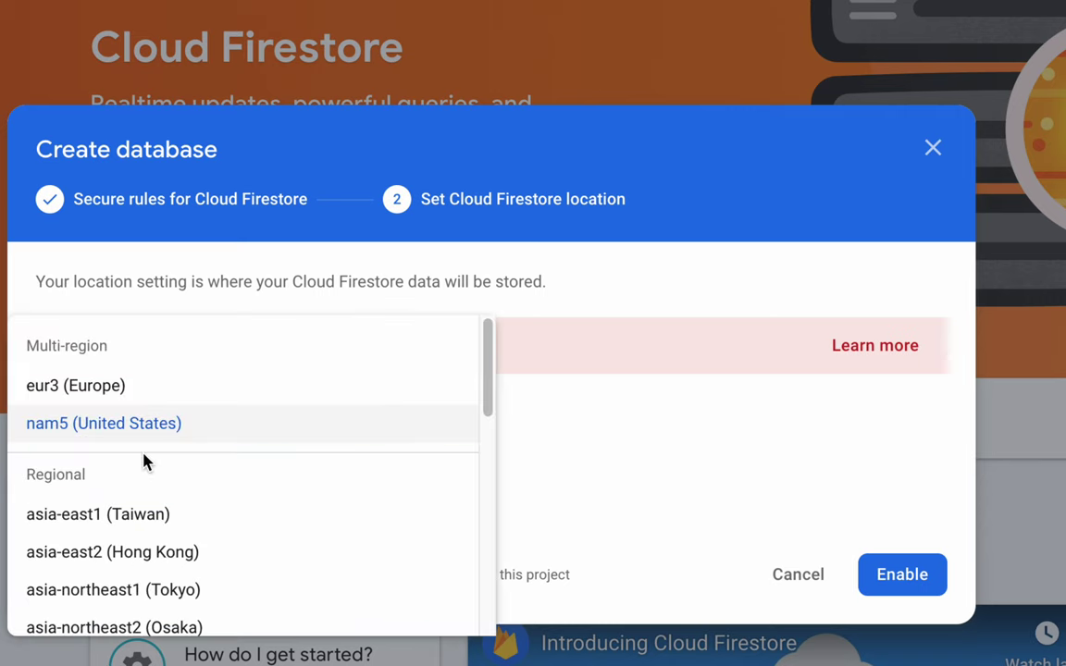
left_click(258, 424)
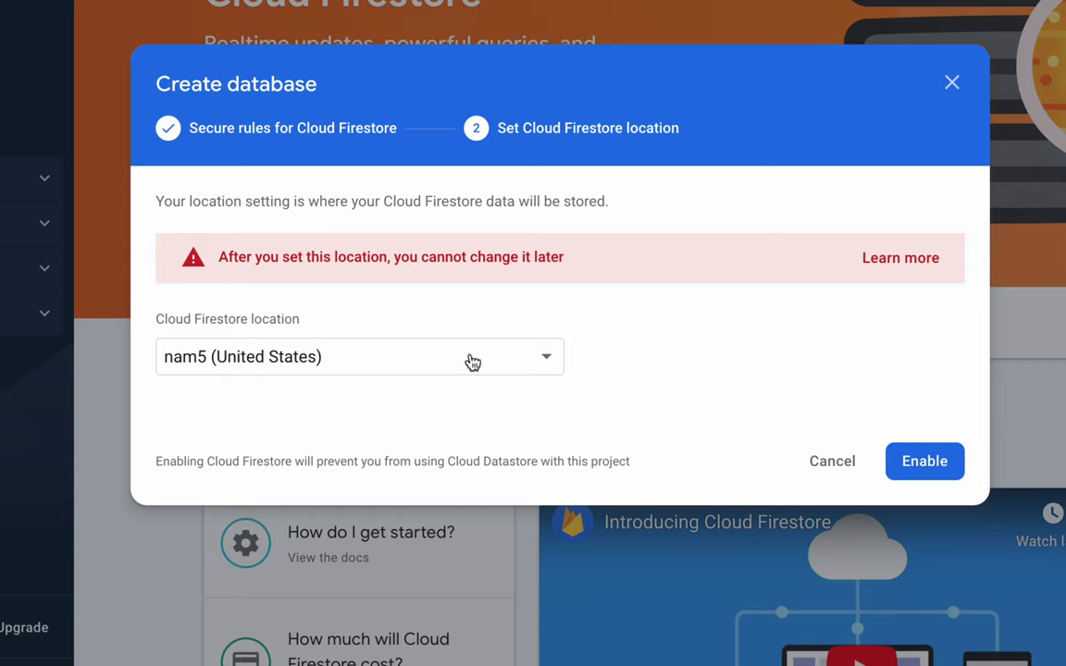
Examine the multi-region and regional options available for the Cloud Firestore location, keeping the current selection.
left_click(428, 371)
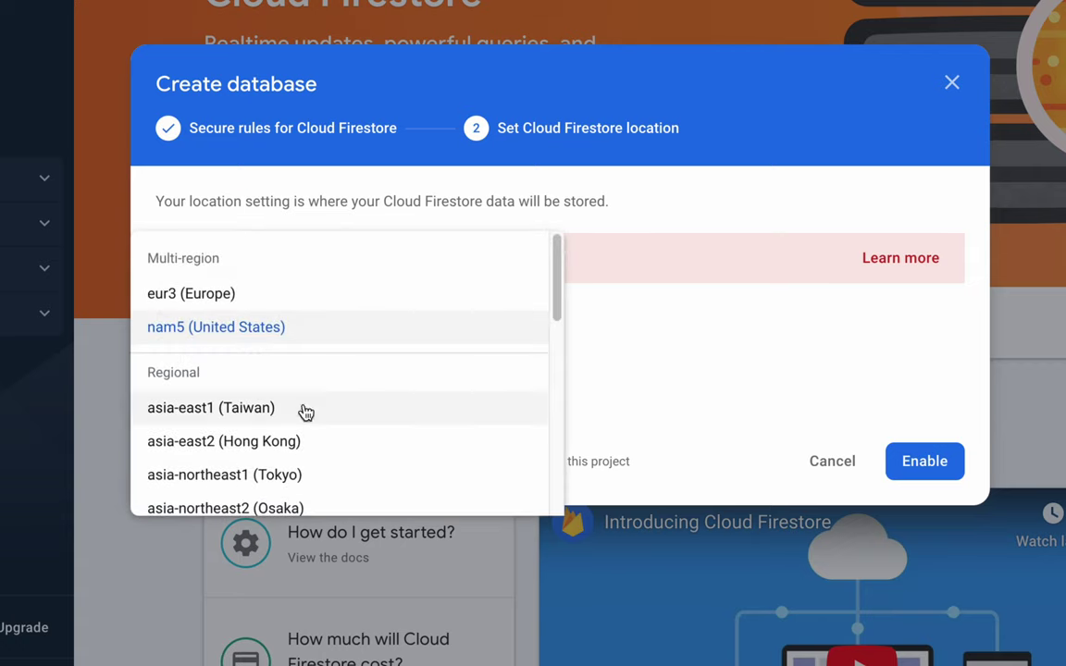
scroll(304, 412, "down", 3)
scroll(306, 413, "up", 1)
scroll(305, 411, "up", 1)
scroll(305, 413, "down", 3)
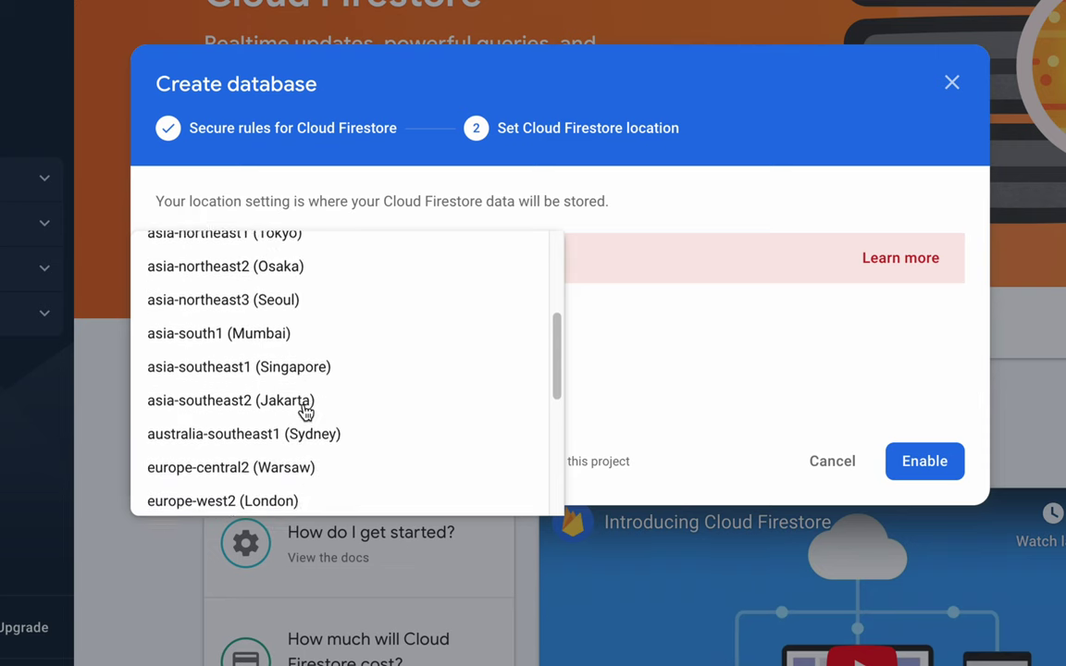
left_click(755, 301)
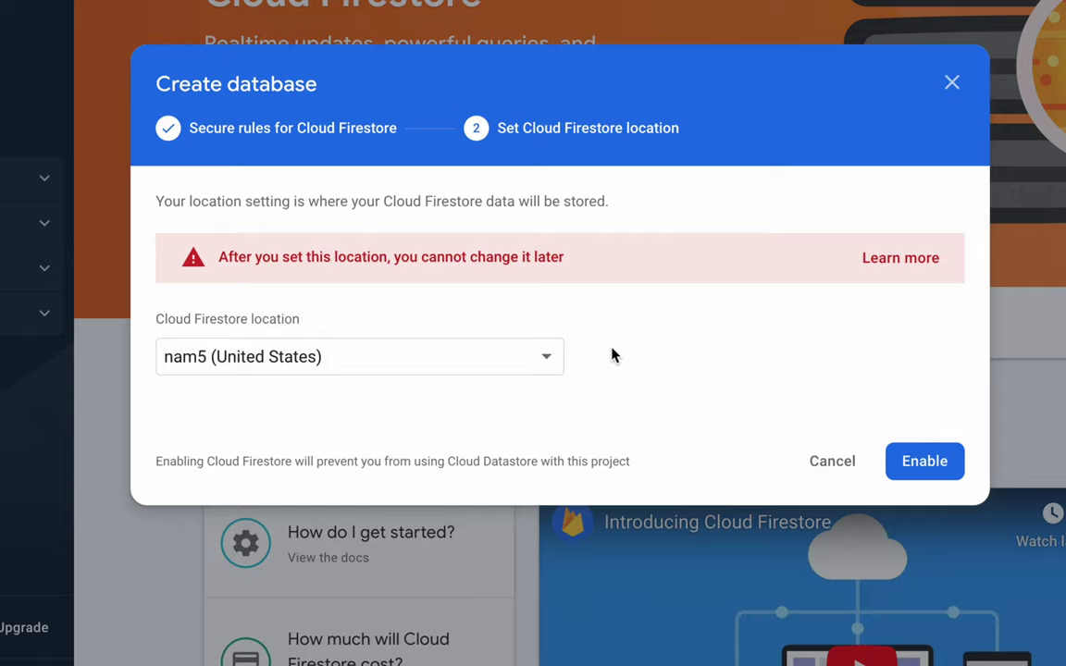
left_click(560, 366)
scroll(387, 372, "down", 3)
scroll(387, 373, "down", 4)
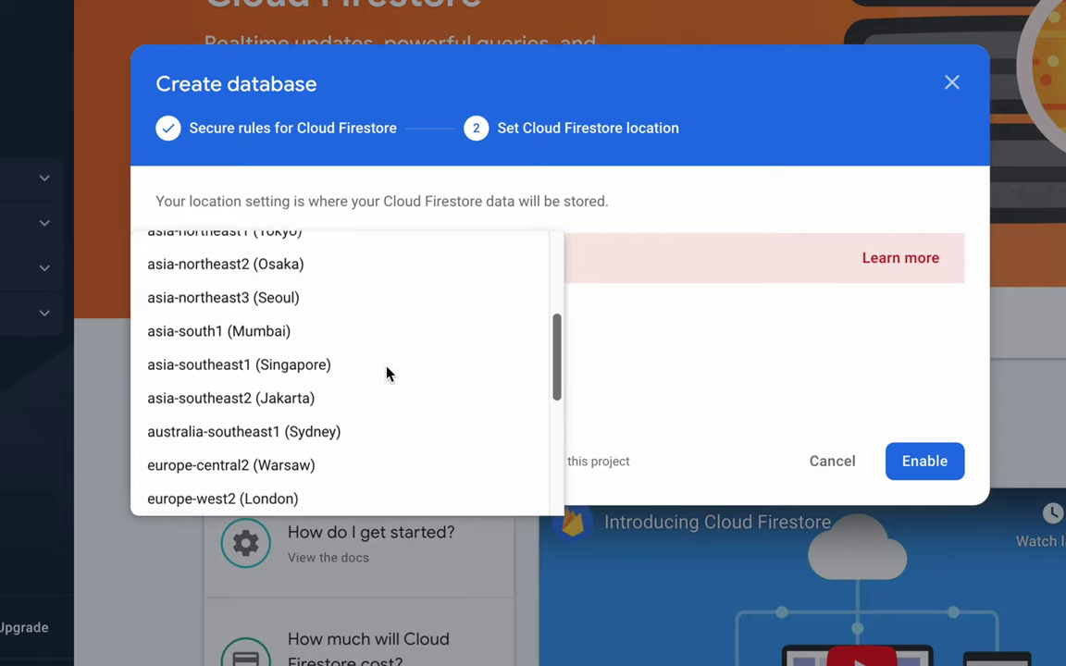
scroll(388, 374, "down", 3)
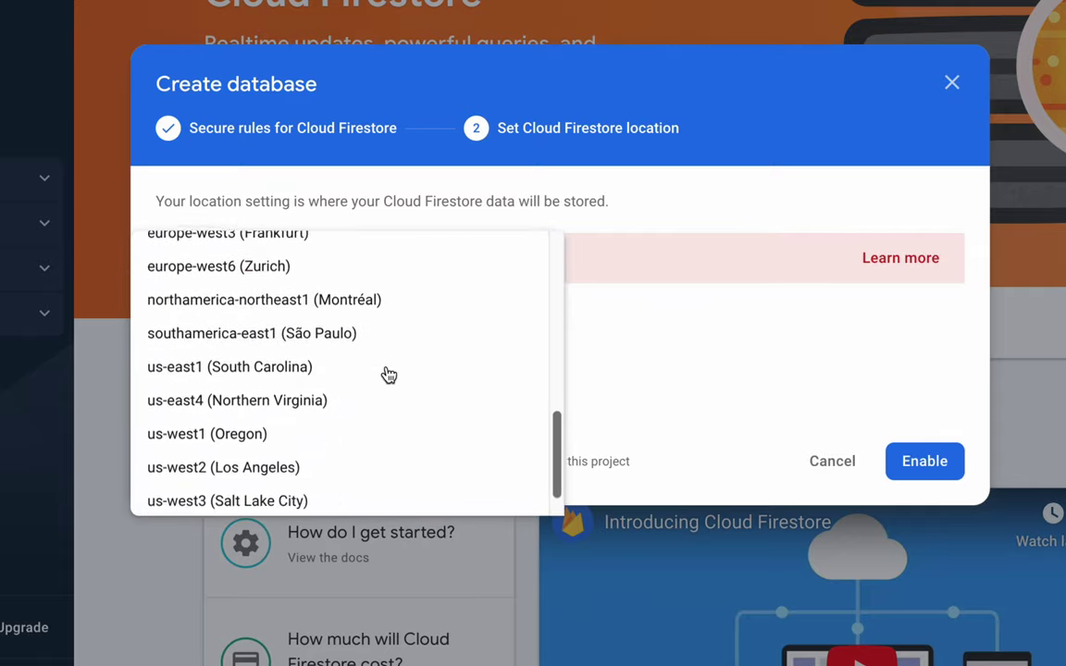
scroll(387, 374, "up", 10)
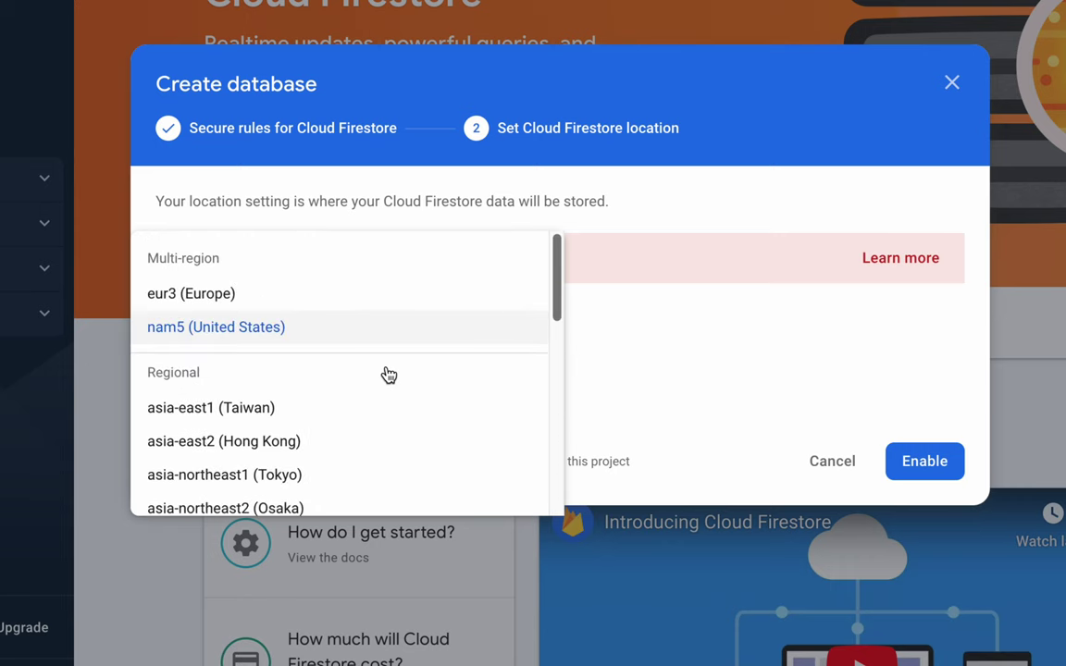
left_click(705, 387)
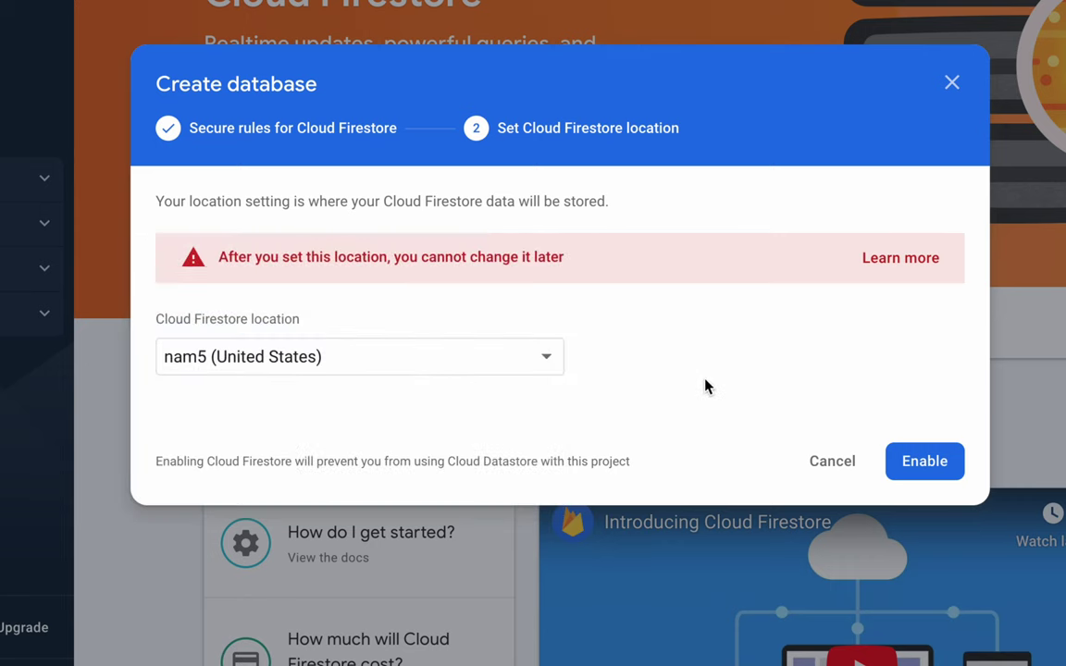